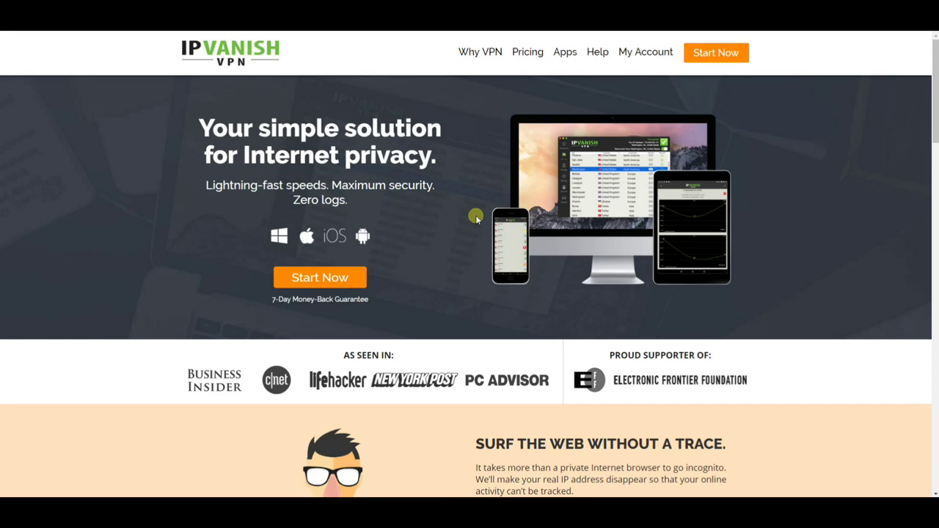
- Download and save the Windows installer ipvanish-setup.exe from the IPVanish Apps page
click(565, 53)
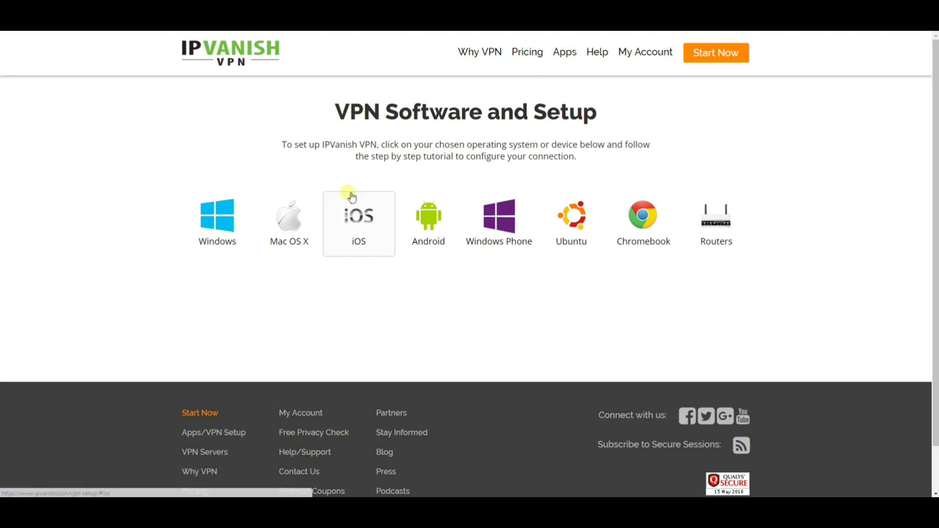
click(206, 225)
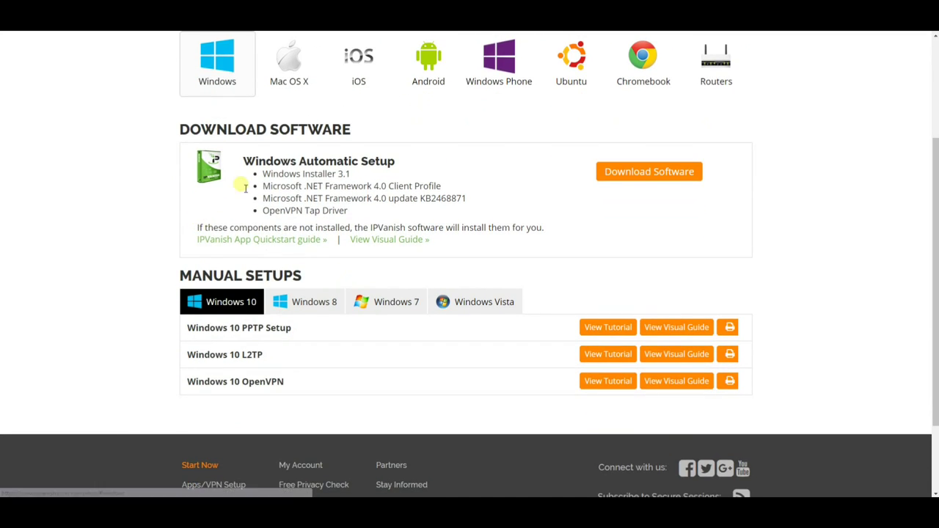
click(655, 174)
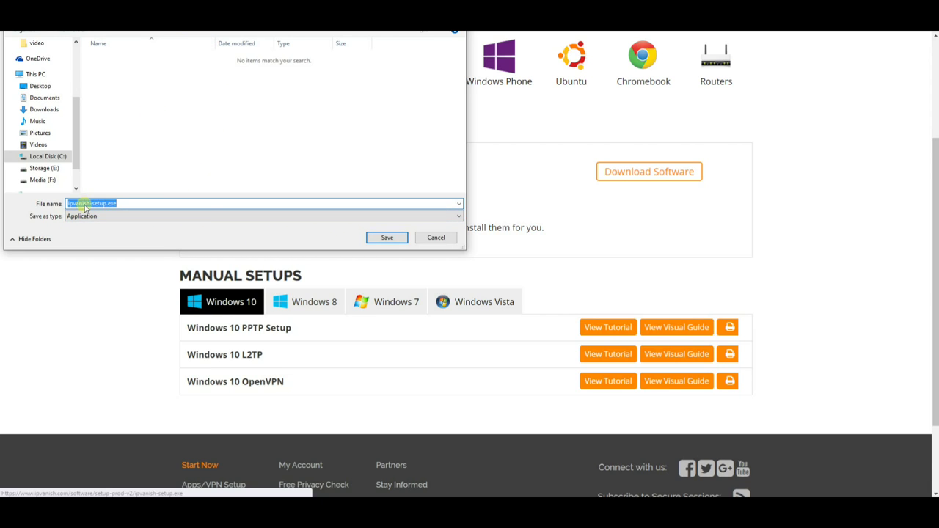
click(381, 238)
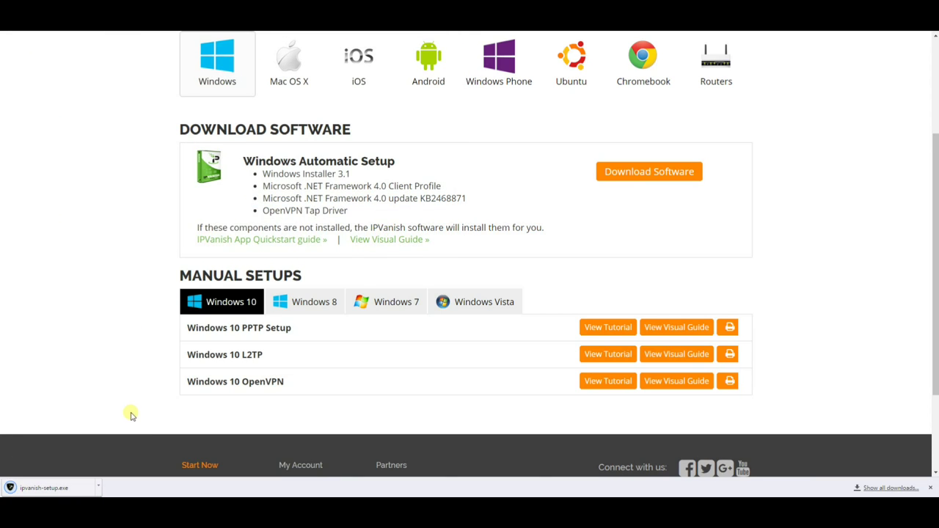
- Run ipvanish-setup.exe, install IPVanish VPN with administrator approval, and launch it when finished
click(70, 489)
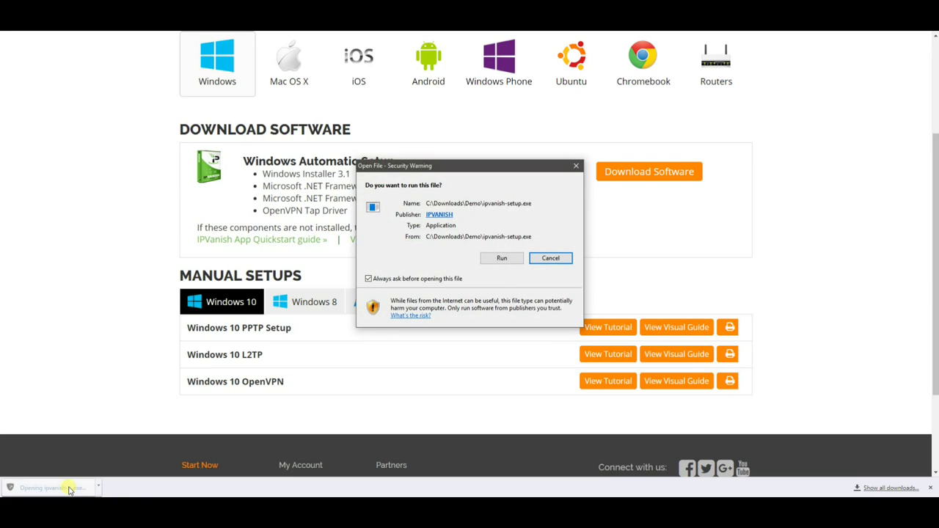
click(501, 258)
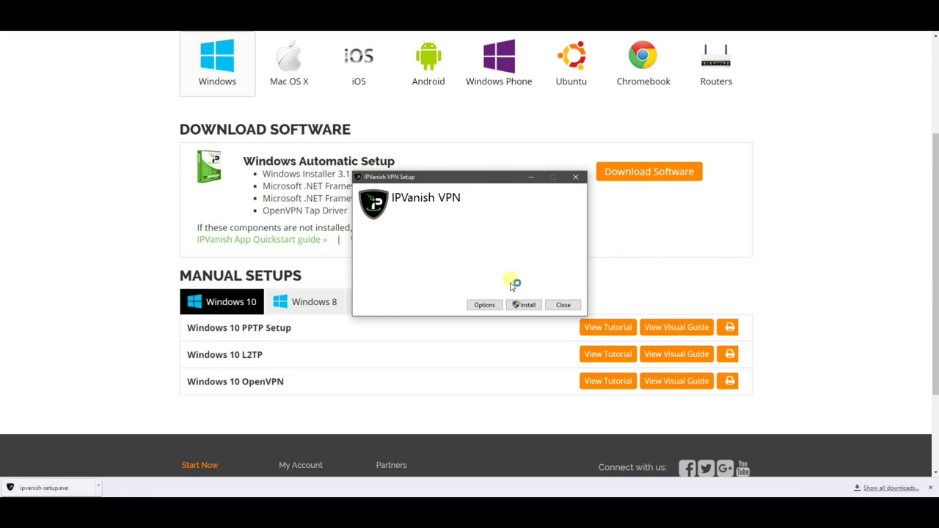
click(526, 305)
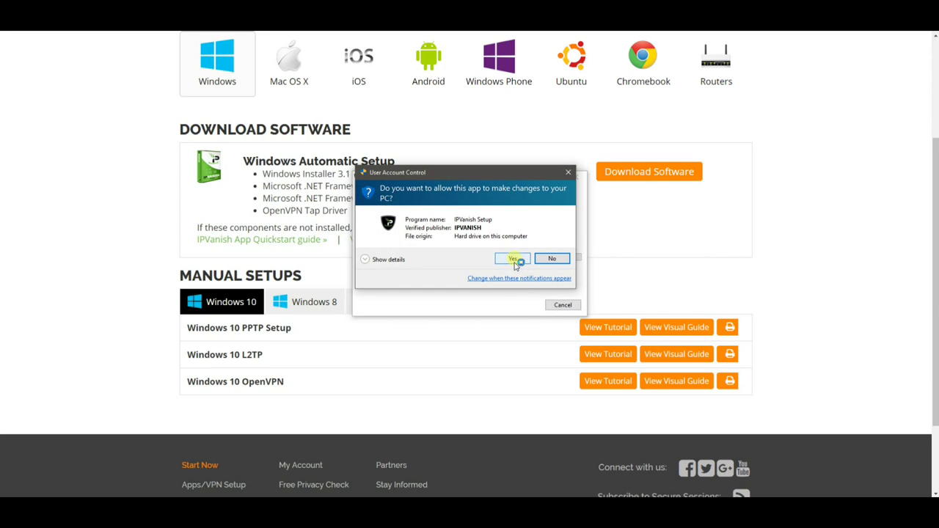
click(514, 259)
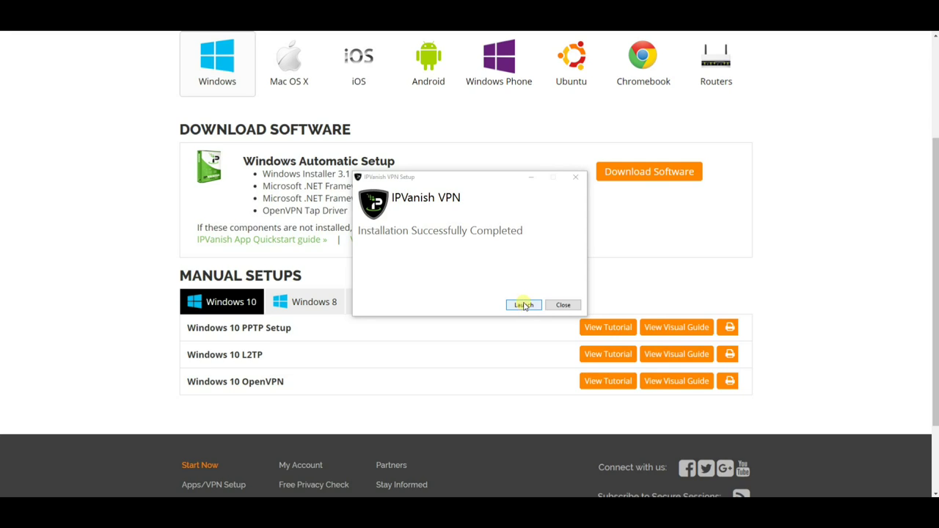
click(524, 305)
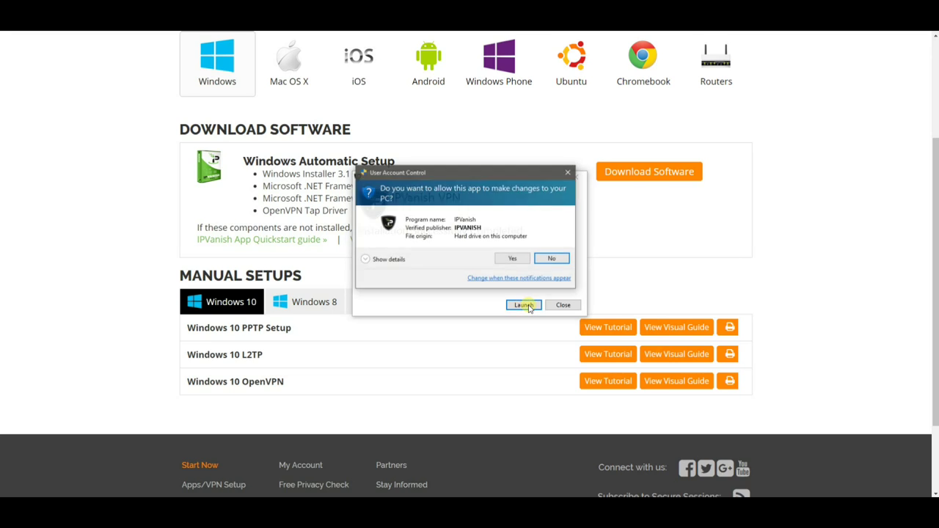
- Allow IPVanish to start and install the missing OpenVPN TAP network adapter driver
click(551, 257)
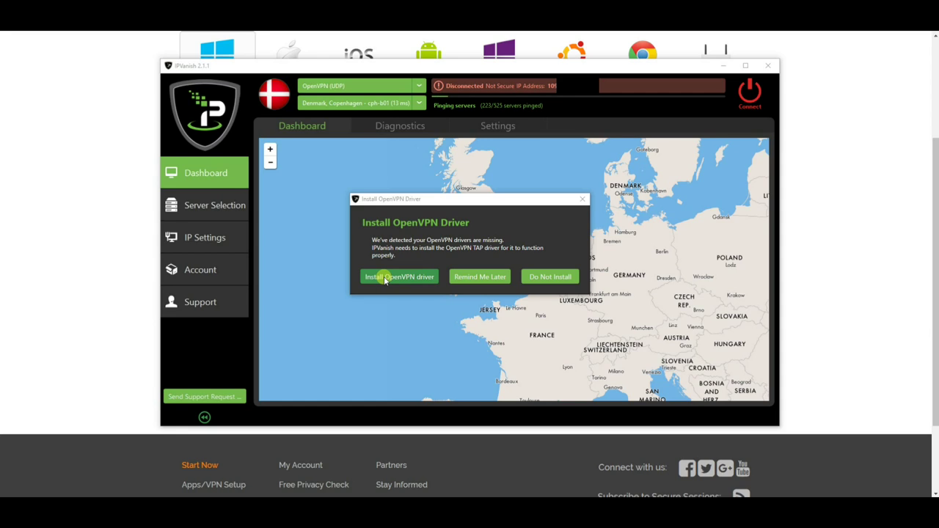
click(385, 280)
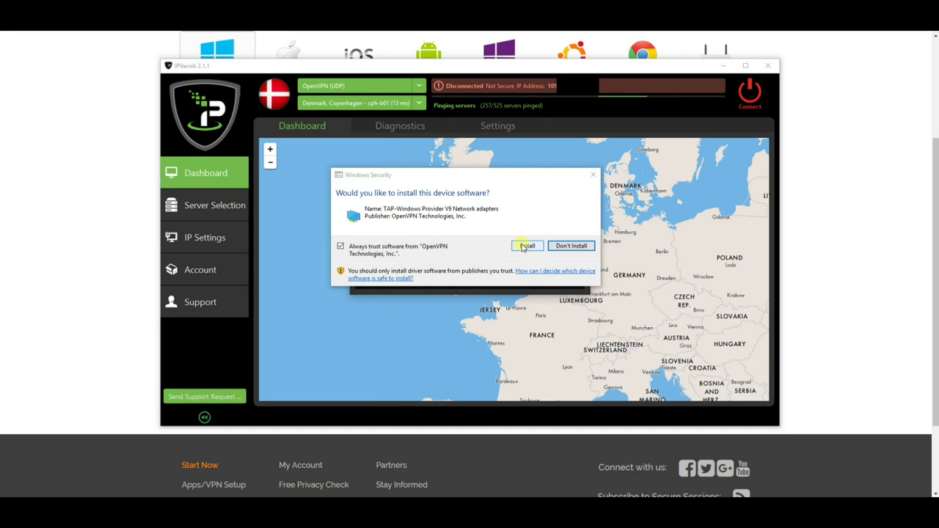
click(525, 246)
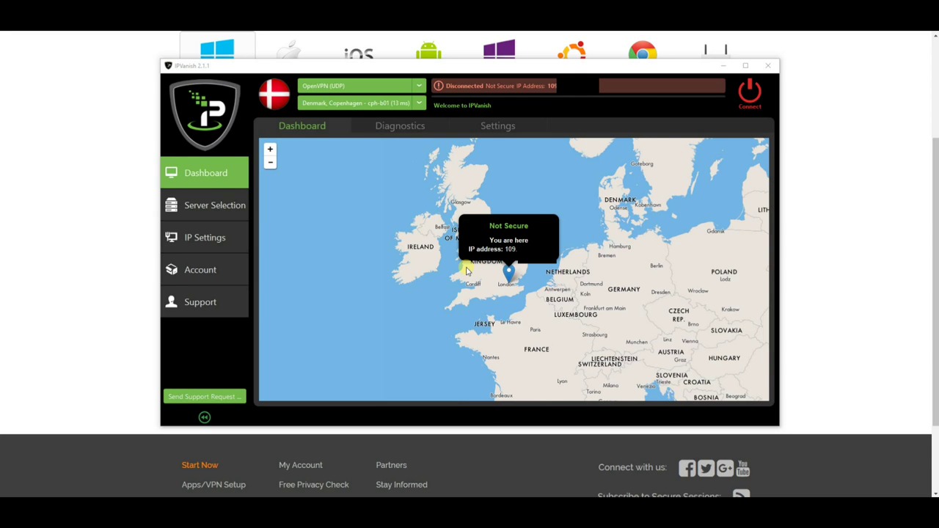
- Glance at the Account login panel, then show the Server Selection usage options
click(196, 273)
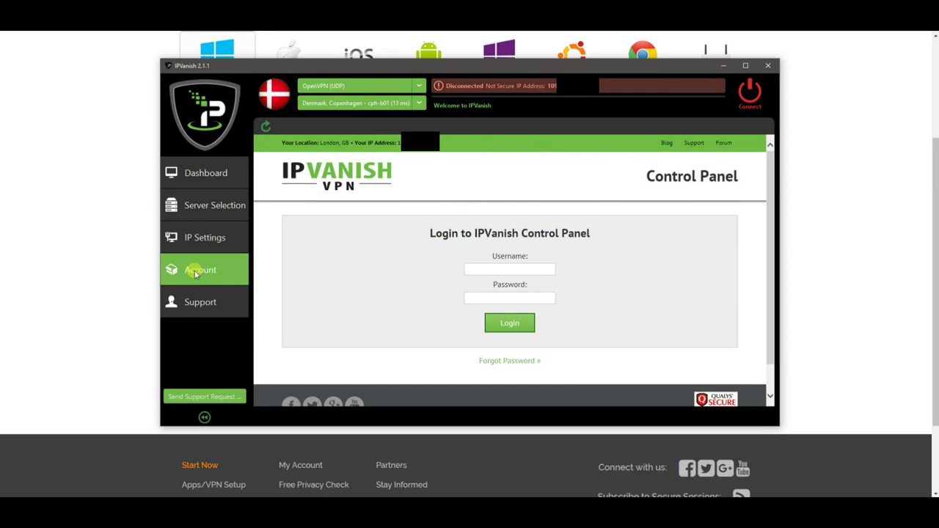
click(491, 273)
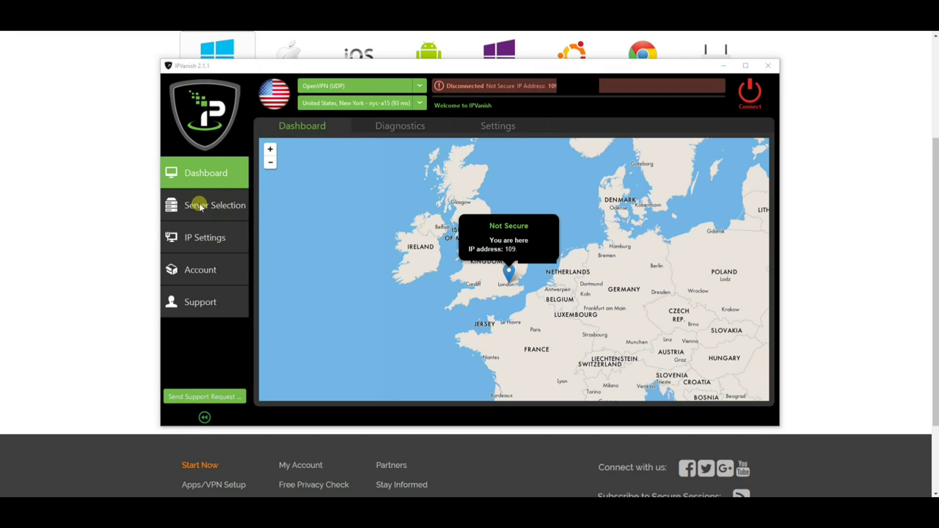
click(191, 208)
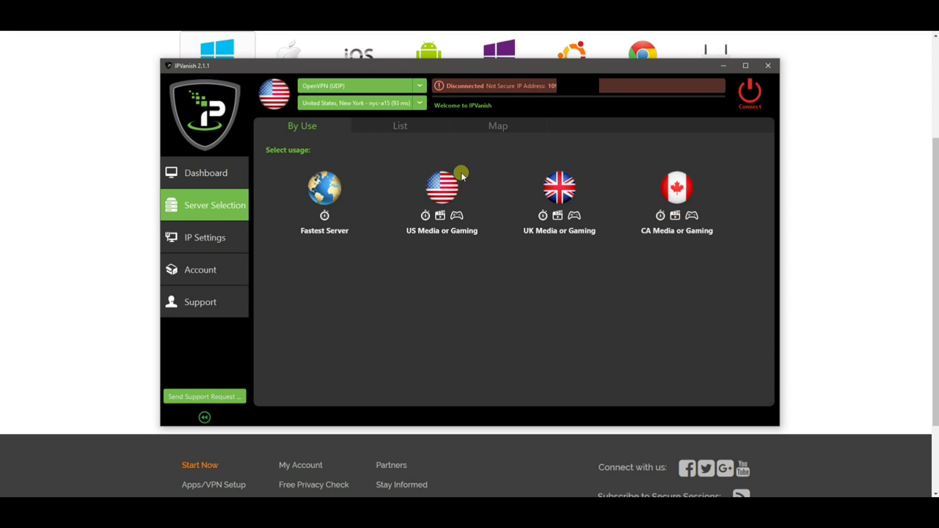
- Look over the server map around North America, then return to the ping-sorted server list
click(403, 125)
scroll(447, 287, down, 4)
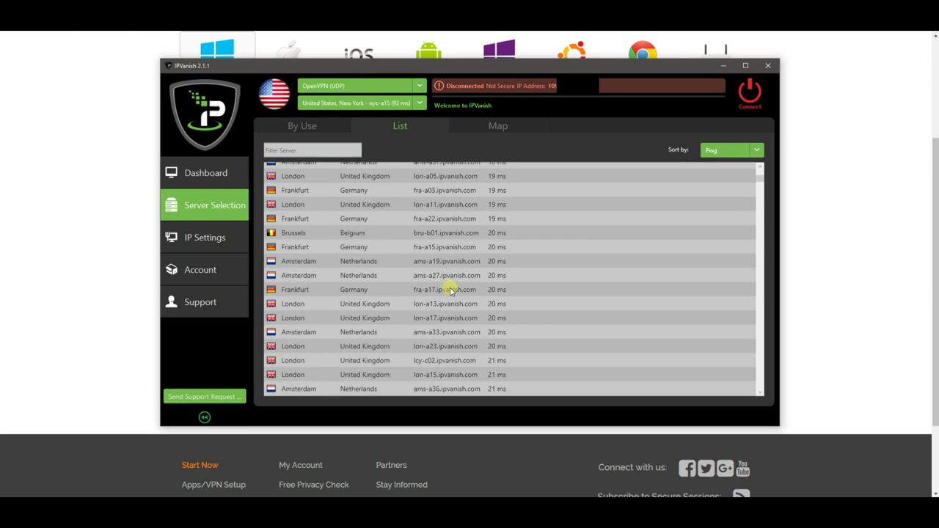
scroll(443, 266, up, 4)
click(501, 125)
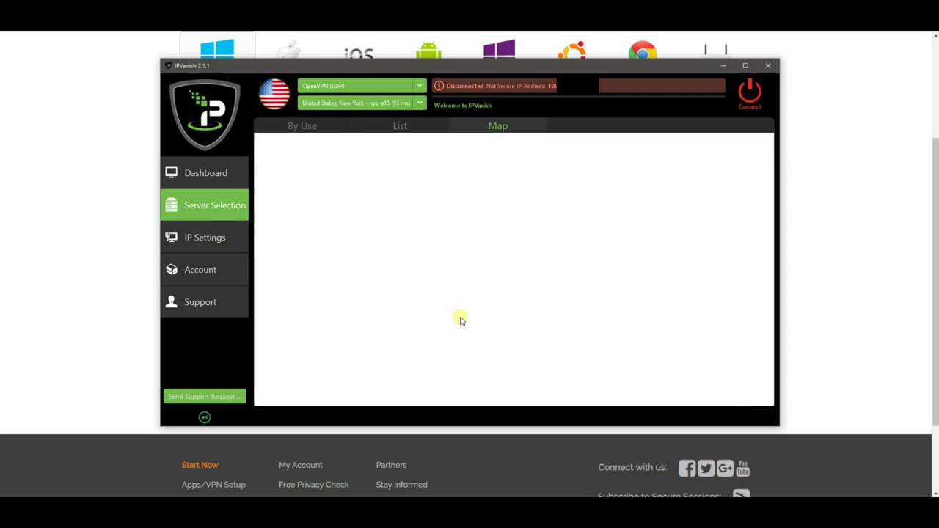
drag(395, 249, 503, 230)
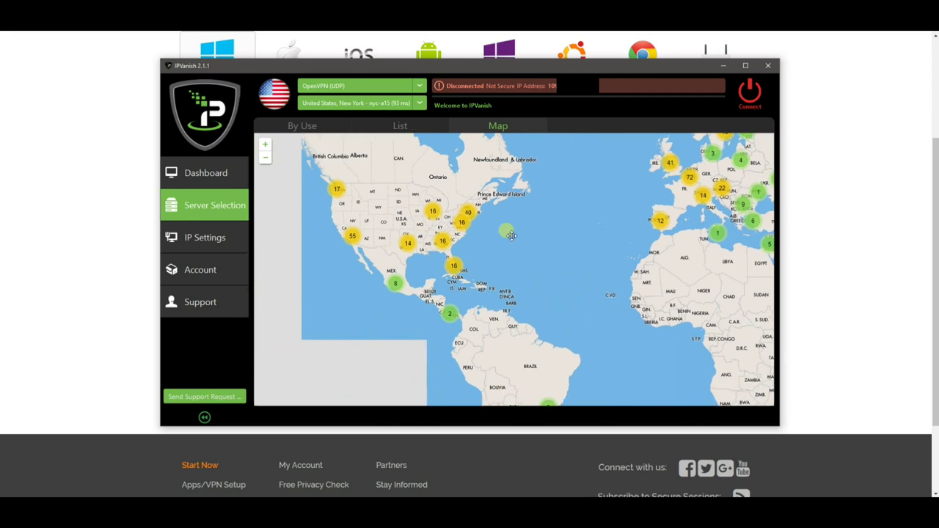
click(394, 127)
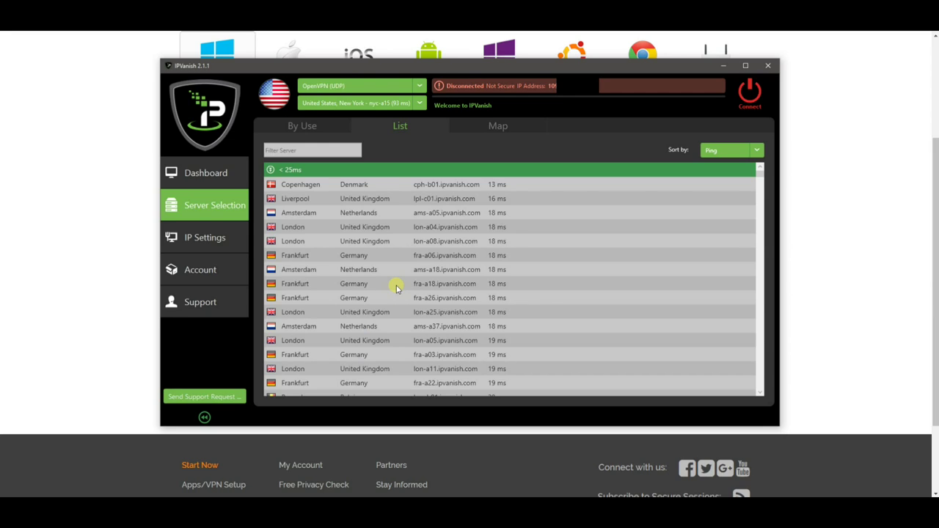
- Filter servers with 'united st' and select Los Angeles lax-a07 (156 ms)
click(316, 151)
text(united)
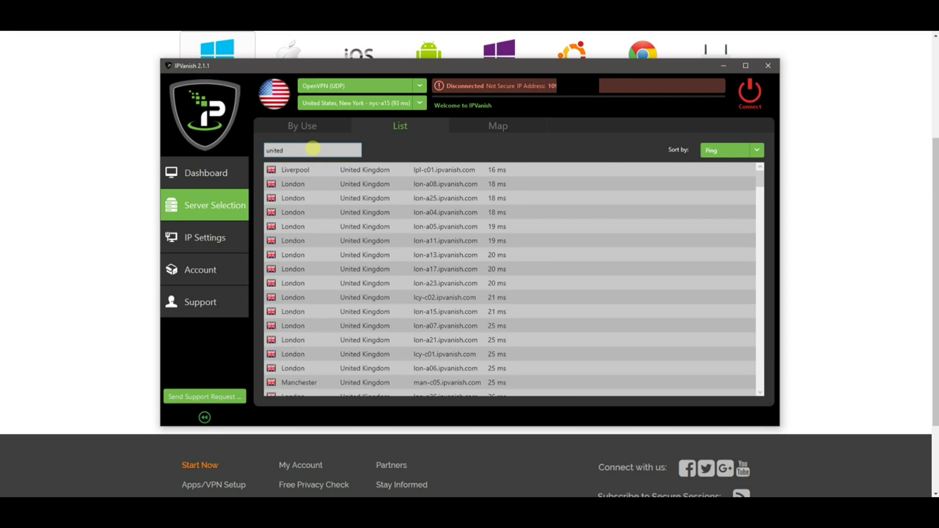
text( states)
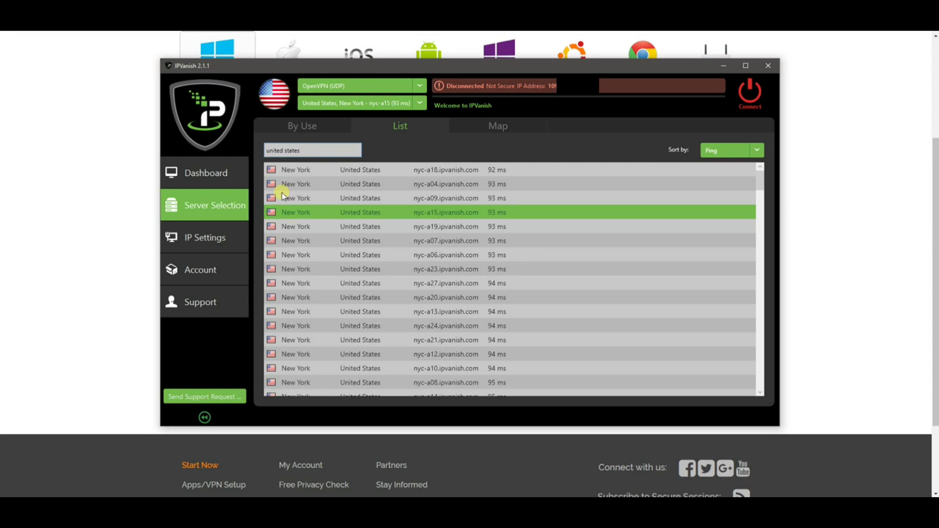
scroll(373, 256, down, 5)
scroll(372, 255, down, 10)
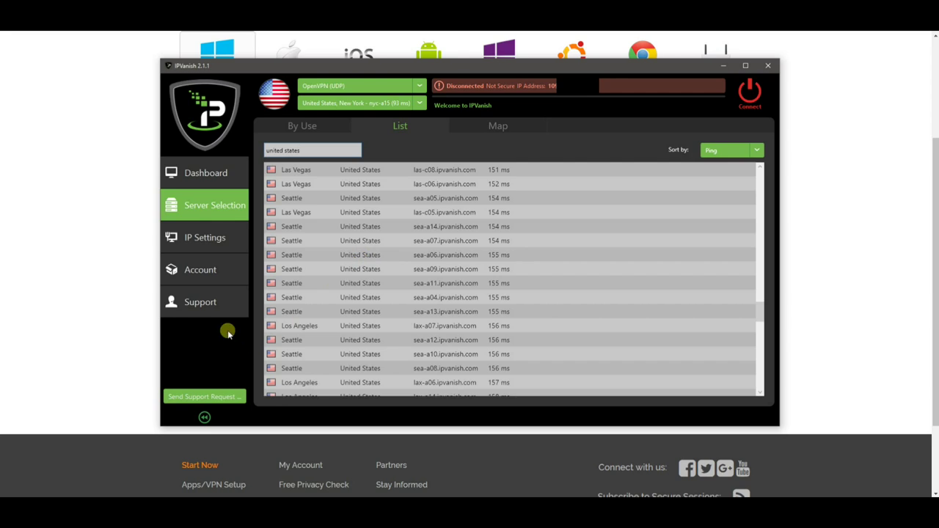
double_click(292, 327)
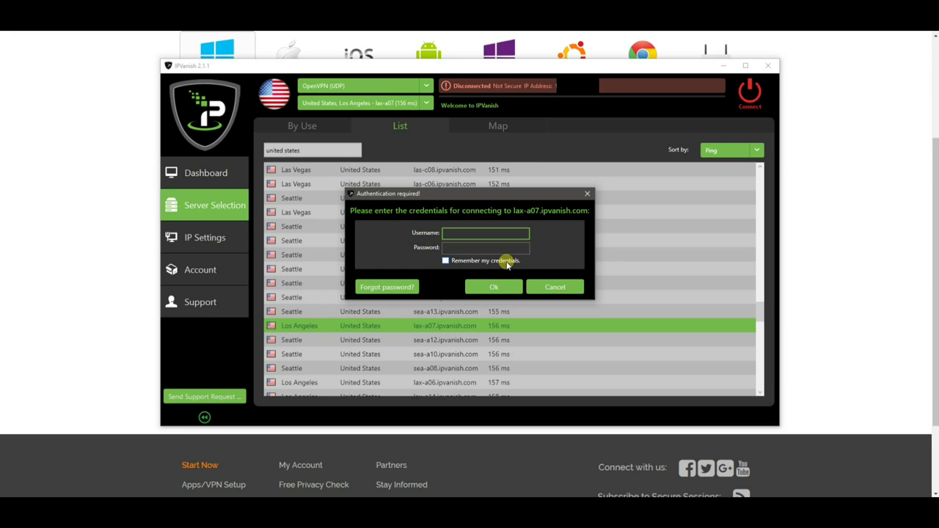
- Submit the account username and password to connect to Los Angeles lax-a07
key(Return)
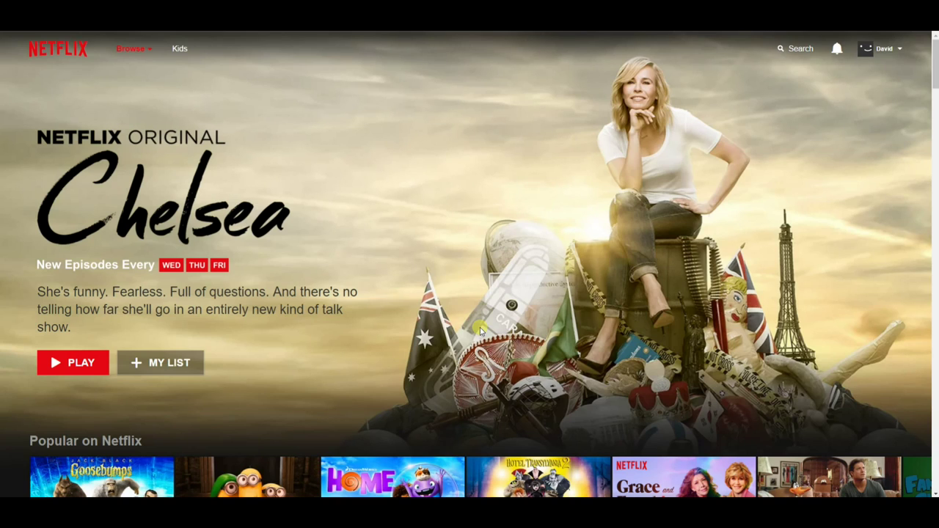
- Switch back to IPVanish and disconnect from the Los Angeles lax-a07 server
key(alt+Tab)
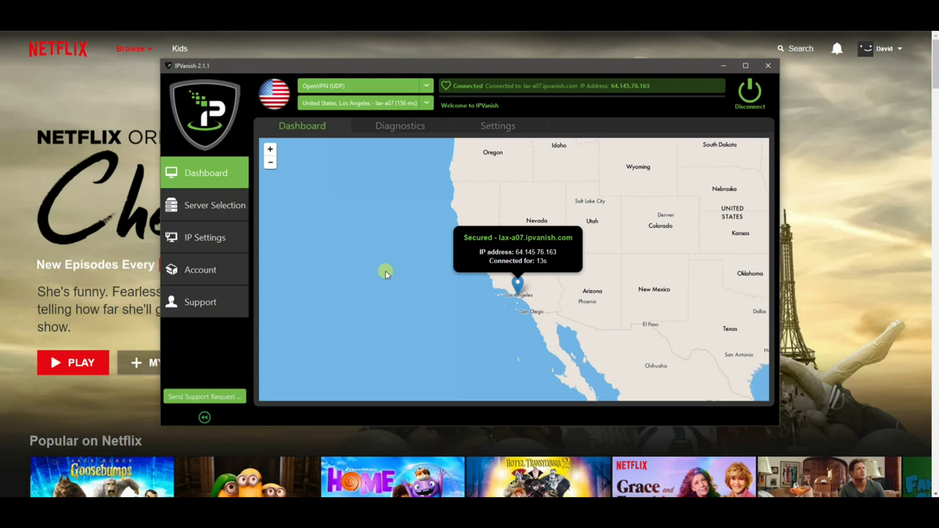
click(748, 99)
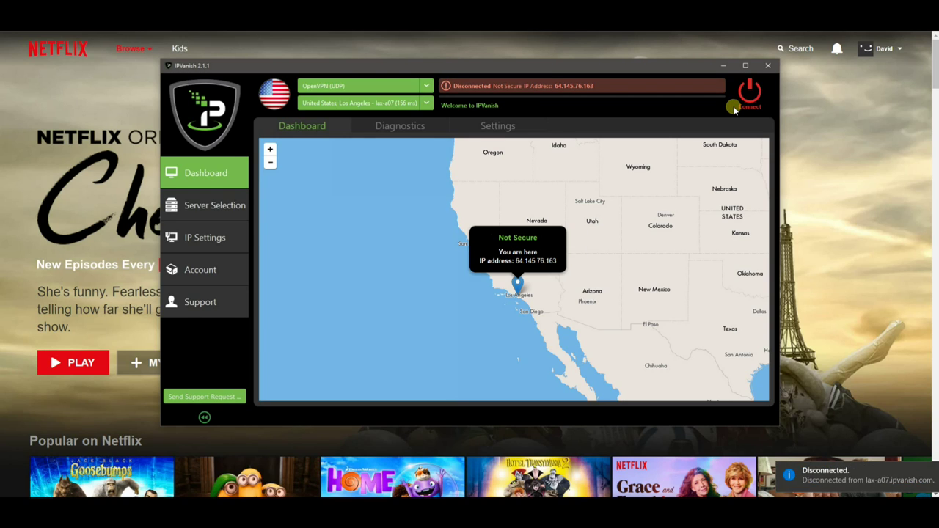